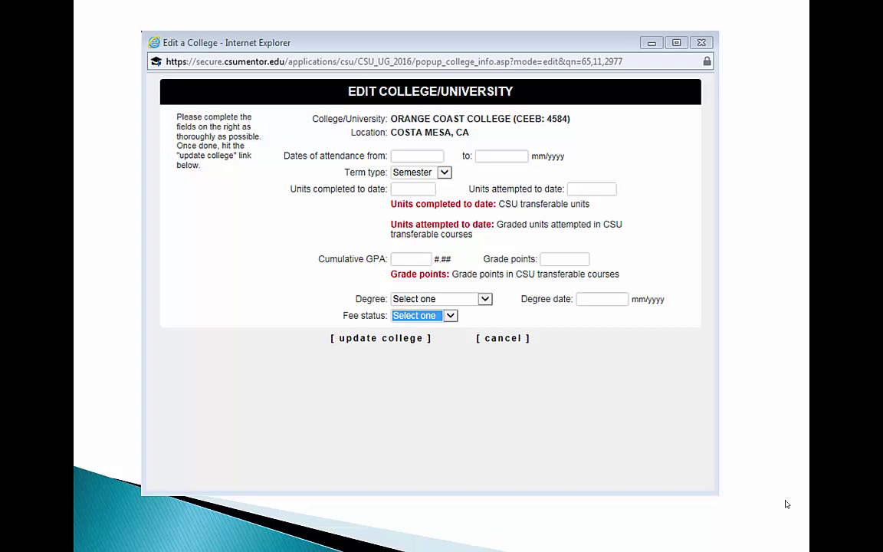
# Advance the slideshow to the blank STEP 1 slide
pyautogui.click(785, 503)
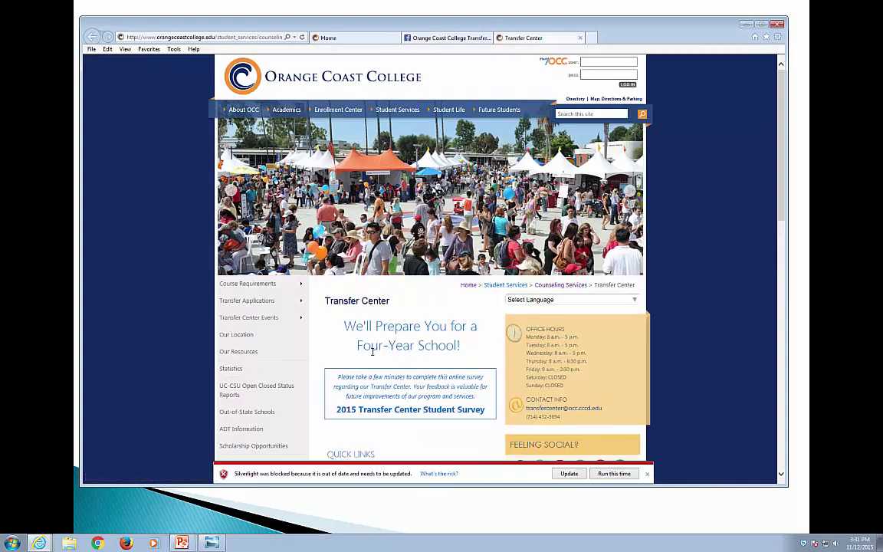
# Open Helpful Links on the Transfer Center page, then the GPA Calculator PDF
pyautogui.scroll(-5, 372, 347)
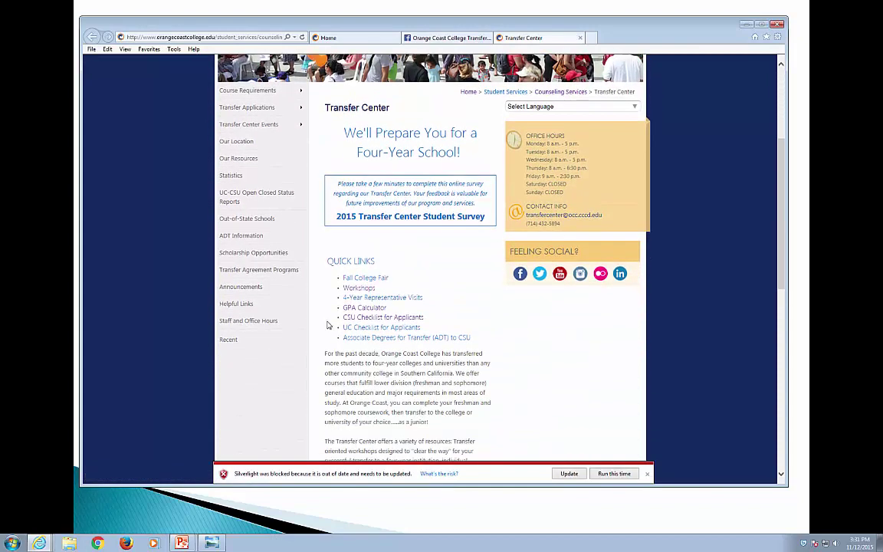
pyautogui.click(244, 305)
pyautogui.scroll(-7, 372, 307)
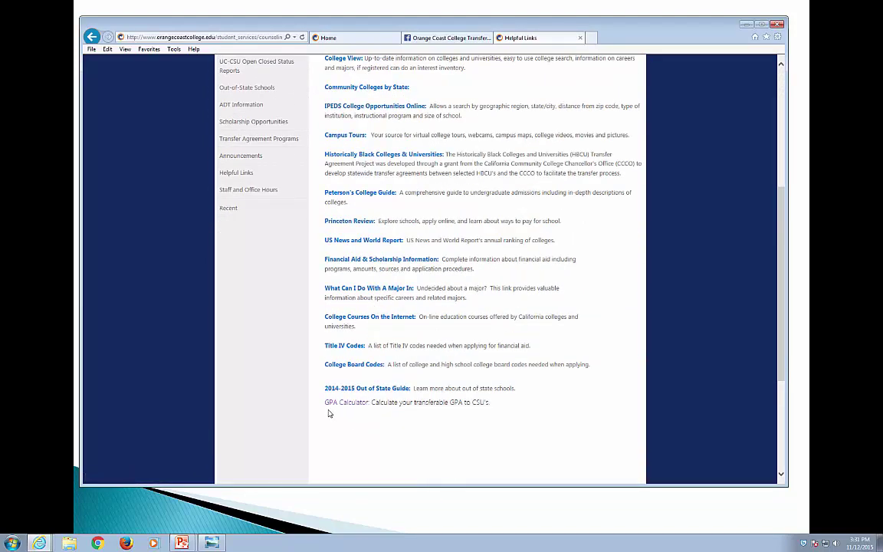
pyautogui.click(349, 402)
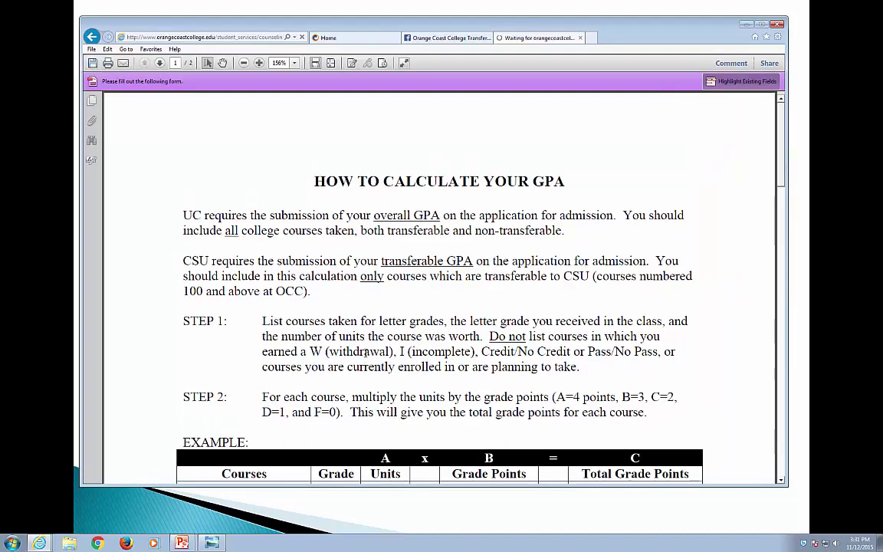
# Scroll the How to Calculate Your GPA PDF down to the blank page-2 worksheet table
pyautogui.scroll(-1, 365, 366)
pyautogui.scroll(1, 366, 352)
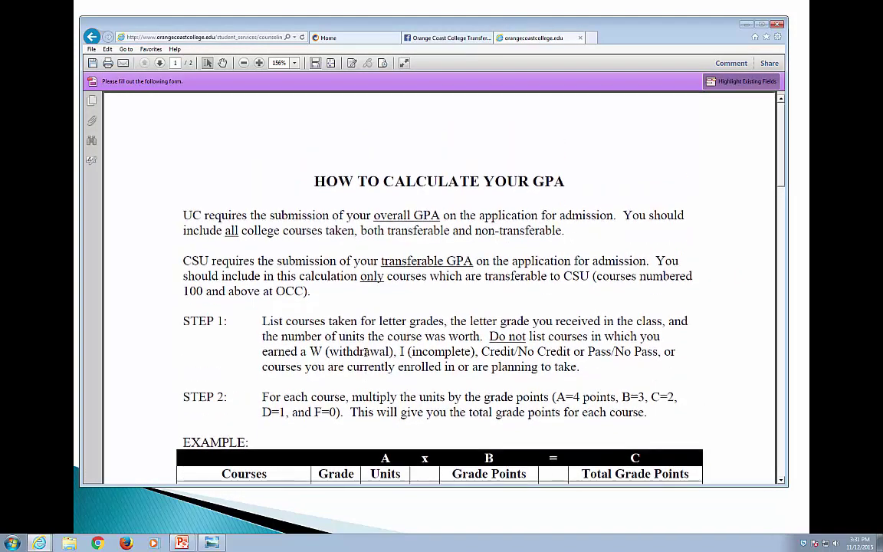
pyautogui.scroll(-1, 366, 350)
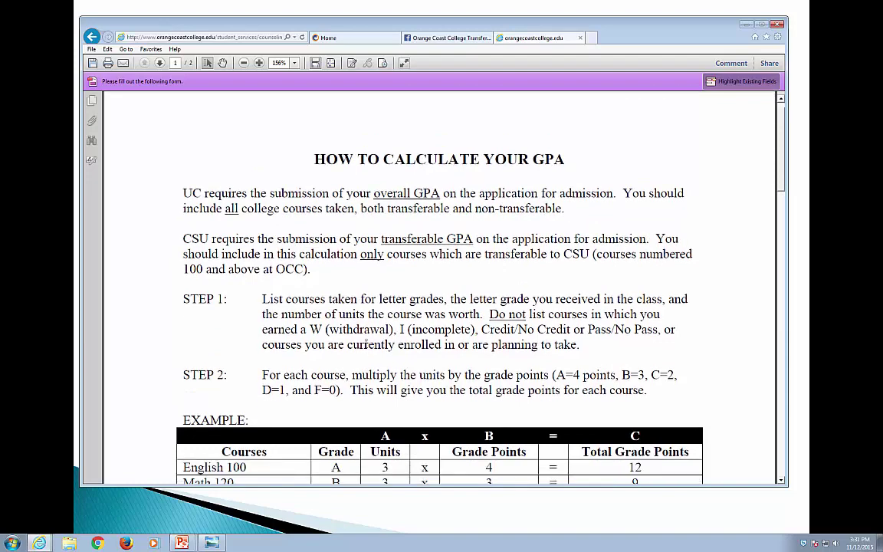
pyautogui.scroll(-1, 367, 343)
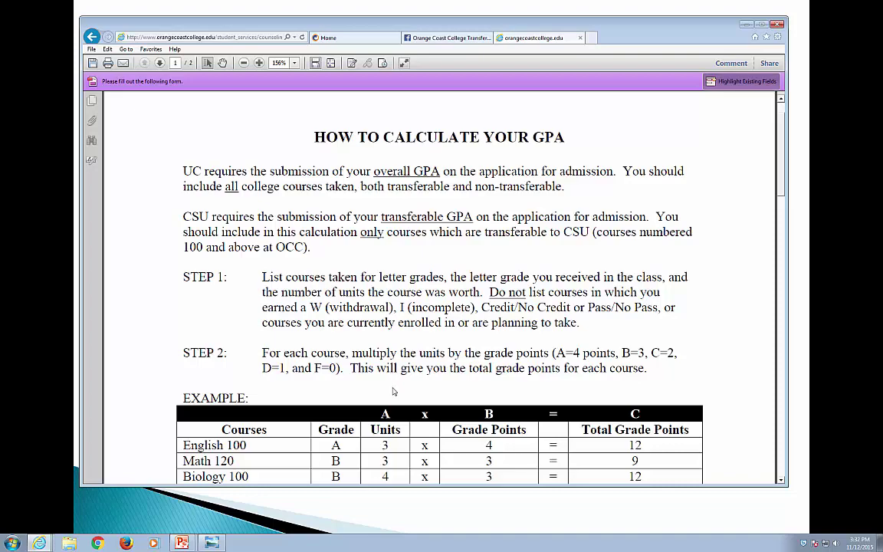
pyautogui.scroll(-6, 393, 392)
pyautogui.scroll(-12, 393, 387)
pyautogui.scroll(-3, 392, 387)
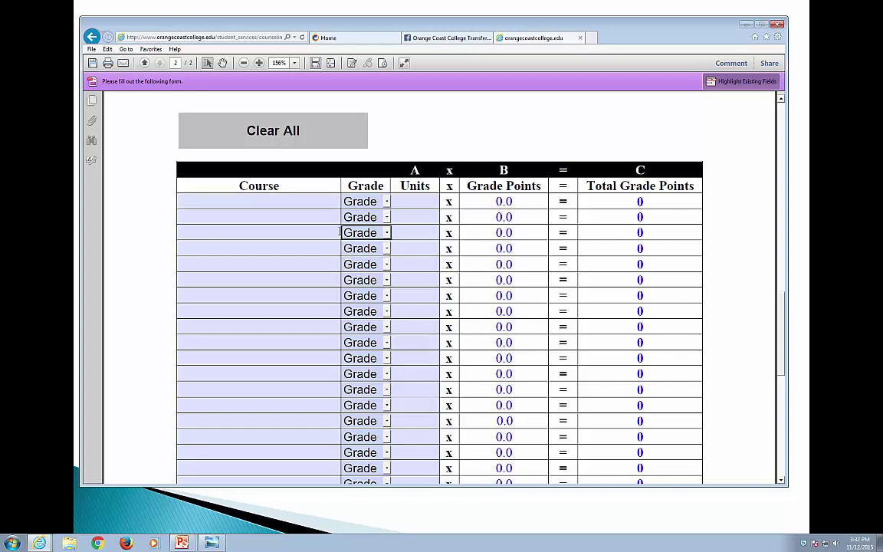
# Save a copy of the worksheet to the Desktop as HOW TO CALCULATE YOUR GPA Worksheet.pdf
pyautogui.click(92, 65)
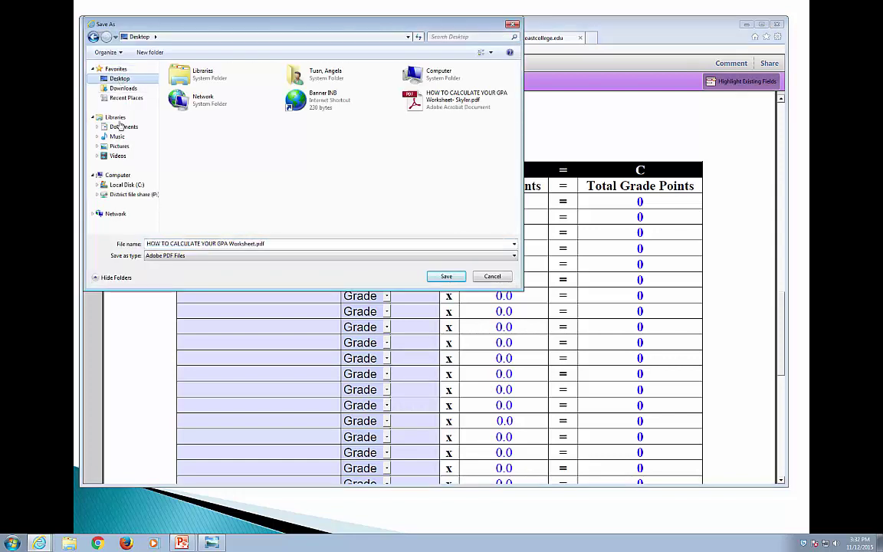
pyautogui.click(255, 243)
pyautogui.click(445, 277)
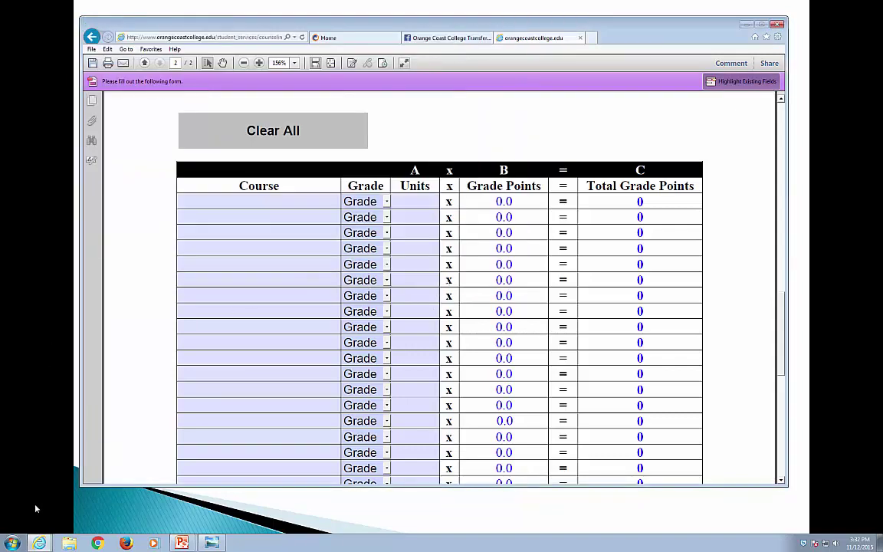
# Place the cursor in the first row's Course field of the worksheet
pyautogui.click(315, 232)
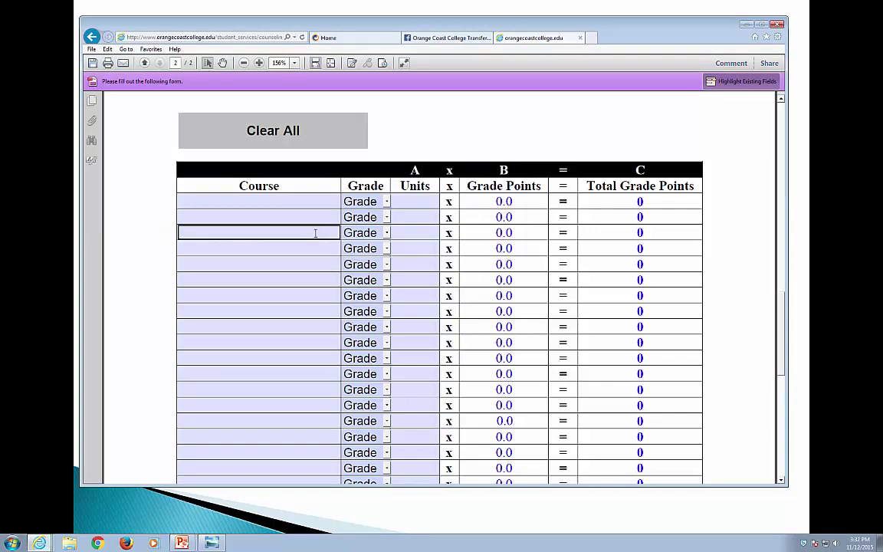
pyautogui.click(303, 201)
pyautogui.click(303, 202)
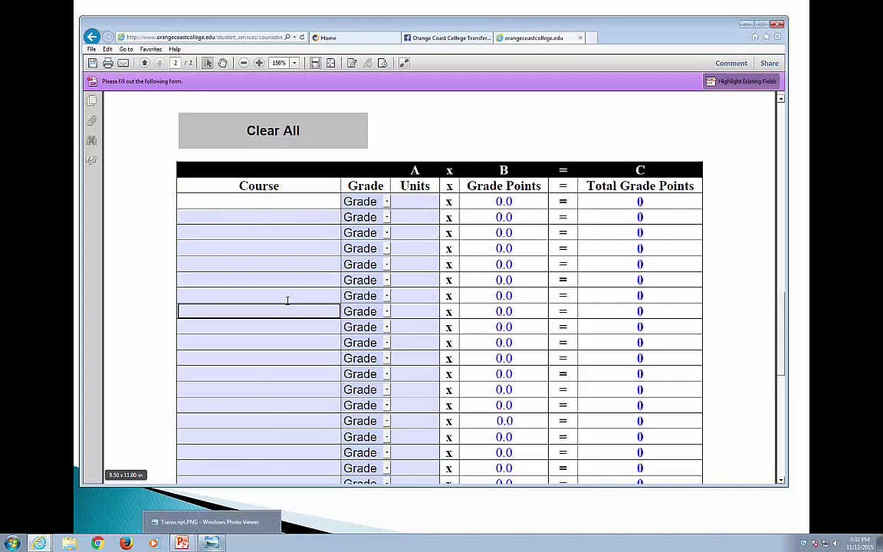
pyautogui.click(212, 543)
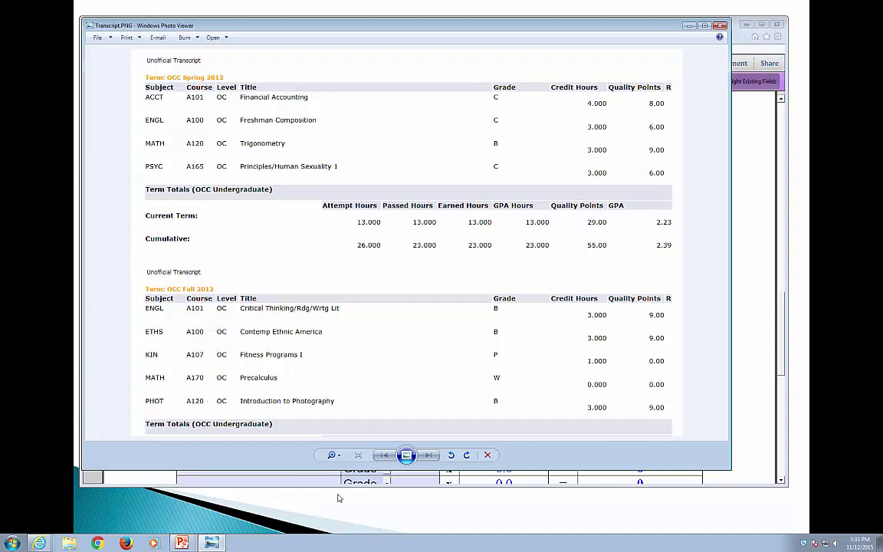
# Enter ENGL A101 in row 1 with grade B and 3 units, totalling 9 grade points
pyautogui.click(765, 388)
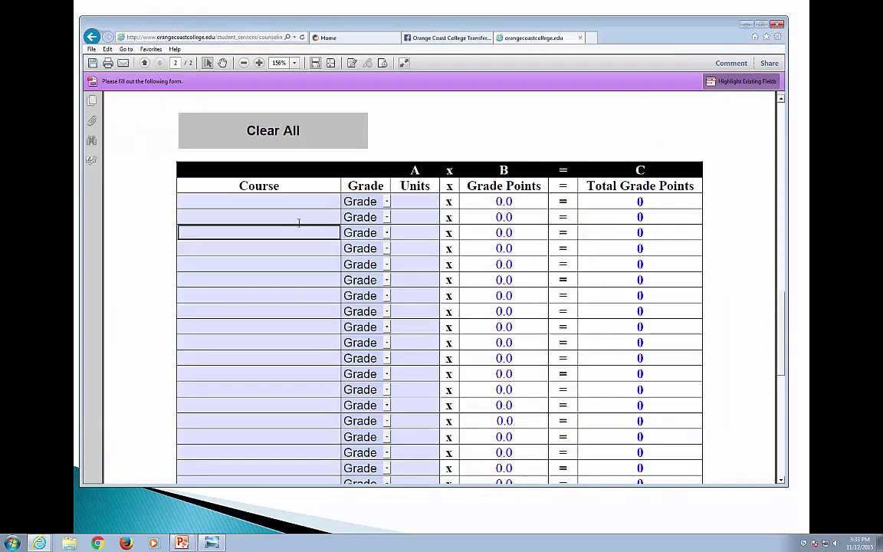
pyautogui.click(272, 204)
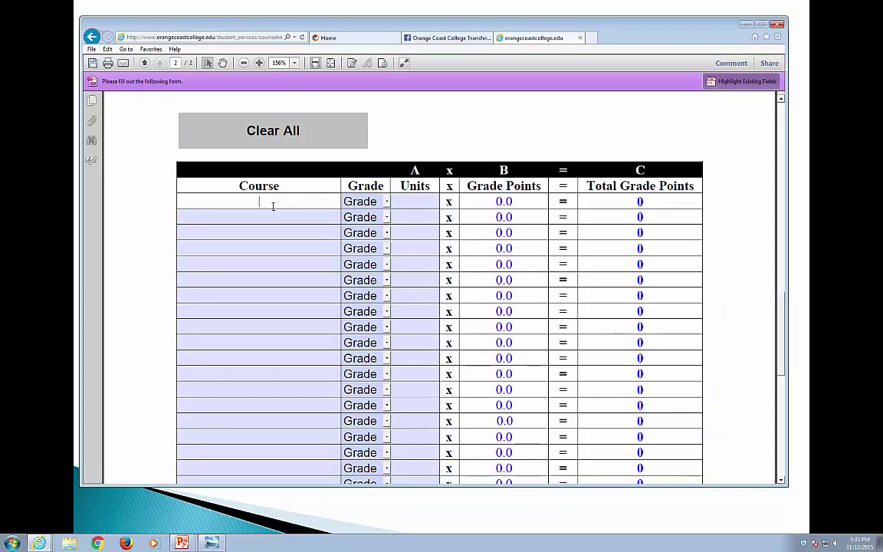
pyautogui.write('ENGL A101')
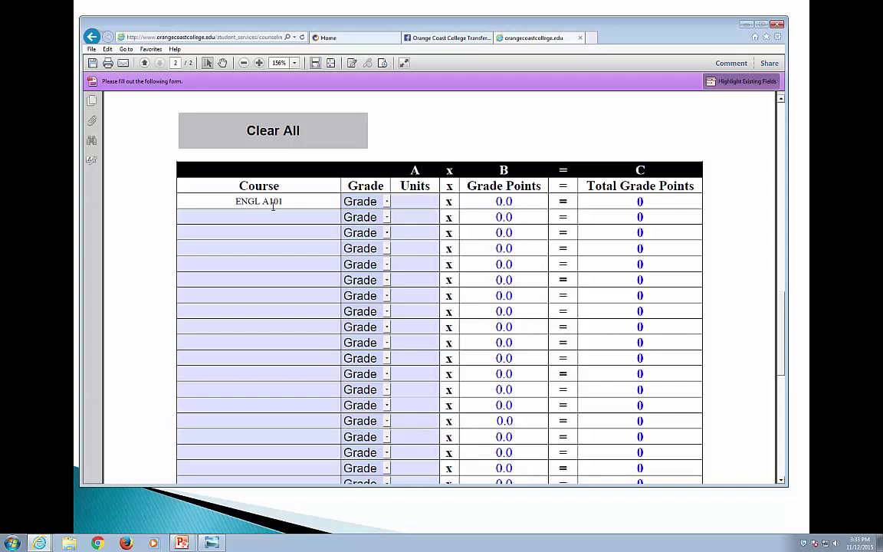
pyautogui.click(387, 200)
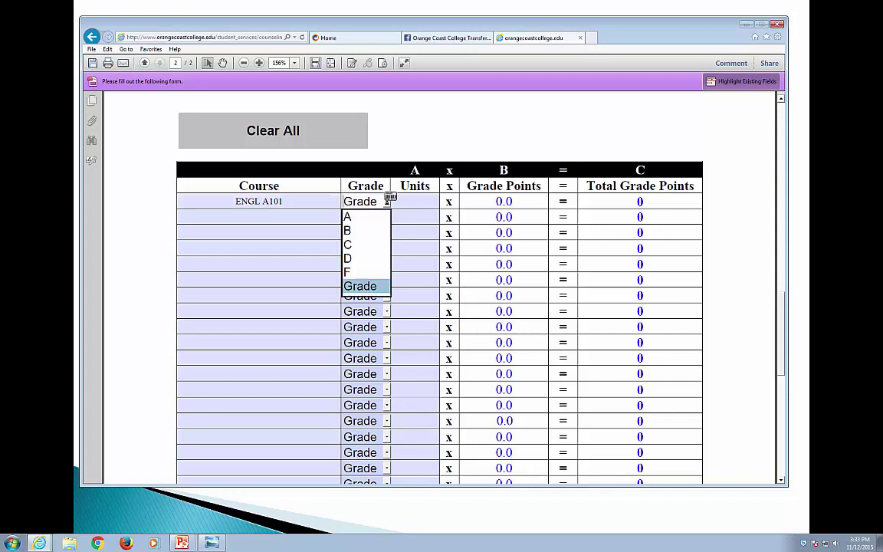
pyautogui.click(358, 230)
pyautogui.click(429, 201)
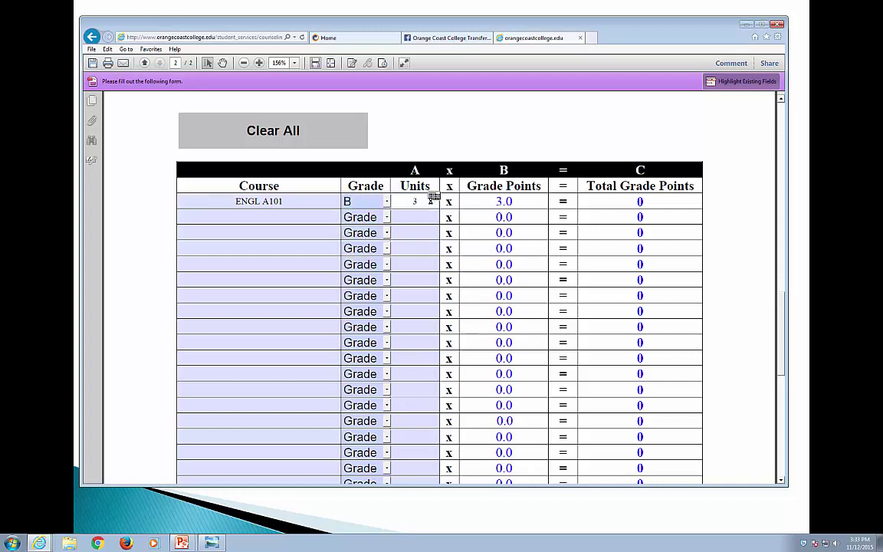
pyautogui.write('3')
pyautogui.press('Return')
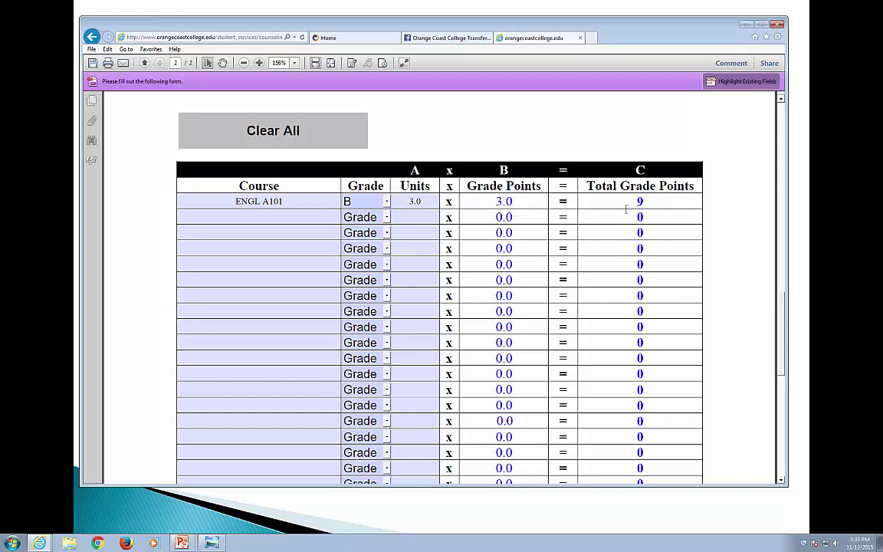
# Enter ETHS A100 in row 2 with grade B and 3 units, totalling 9 grade points
pyautogui.click(337, 218)
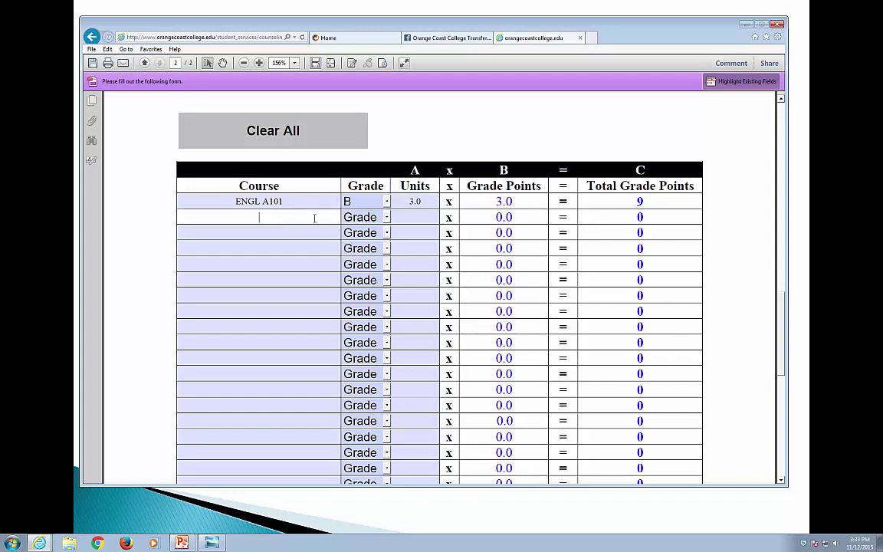
pyautogui.write('ETHS A100')
pyautogui.press('Tab')
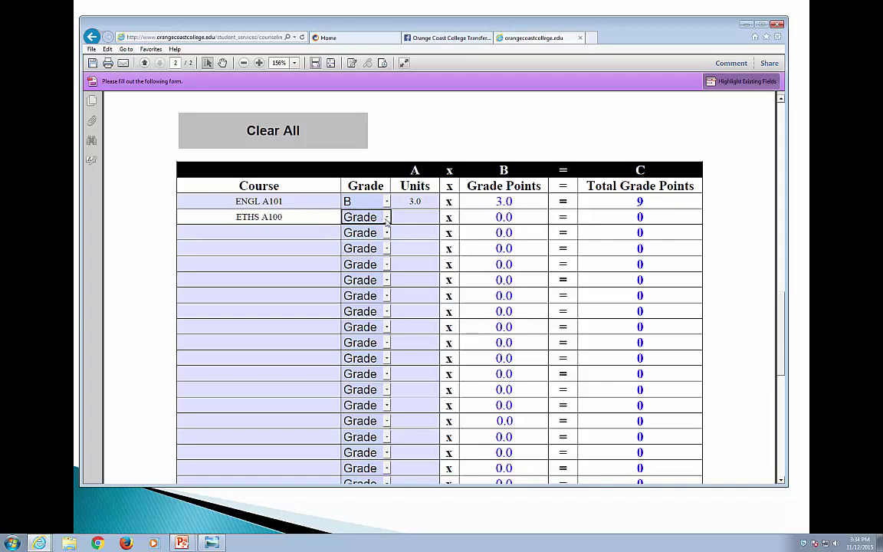
pyautogui.click(387, 217)
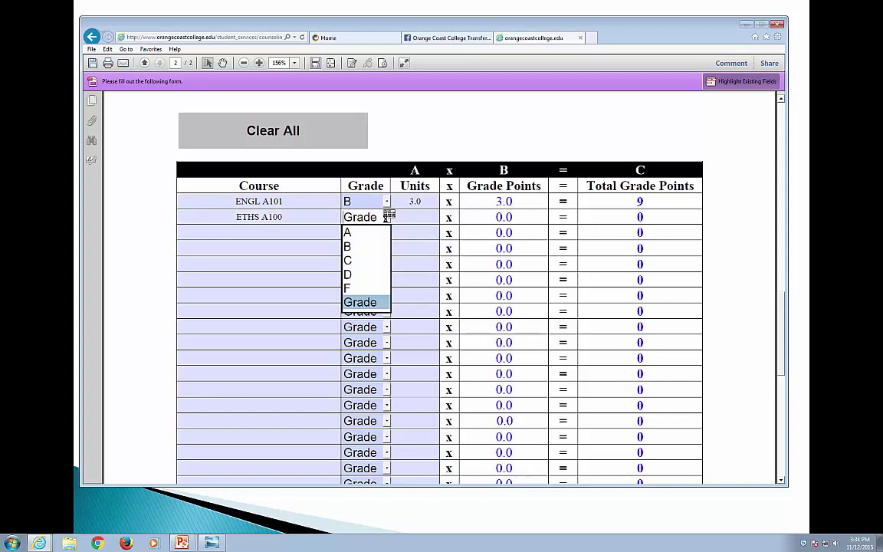
pyautogui.click(360, 246)
pyautogui.click(408, 216)
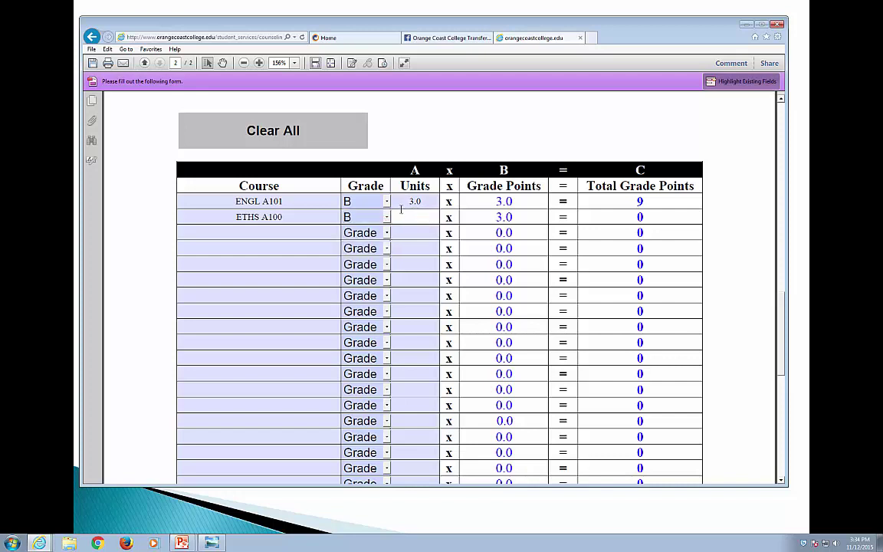
pyautogui.write('3')
pyautogui.press('Tab')
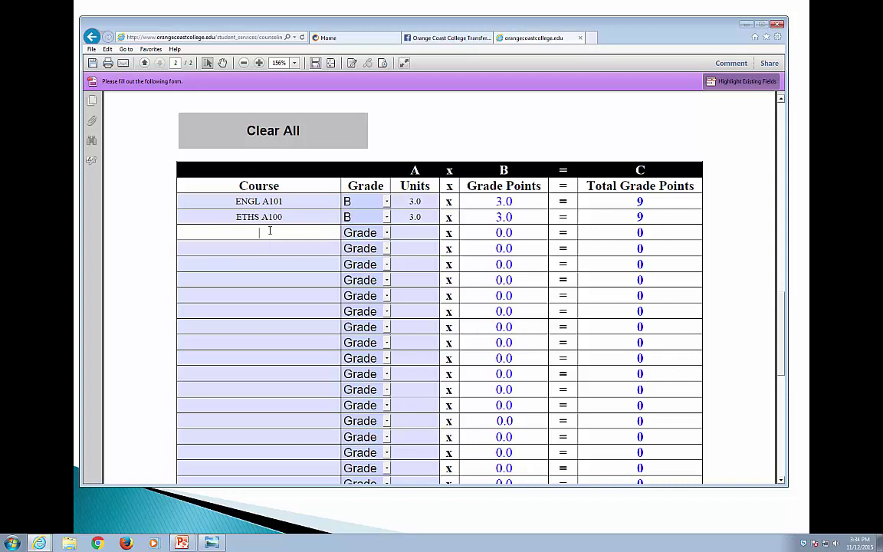
# Enter PHOT A120 in row 3 with grade B and 3 units, totalling 9 grade points
pyautogui.write('PHOT A120')
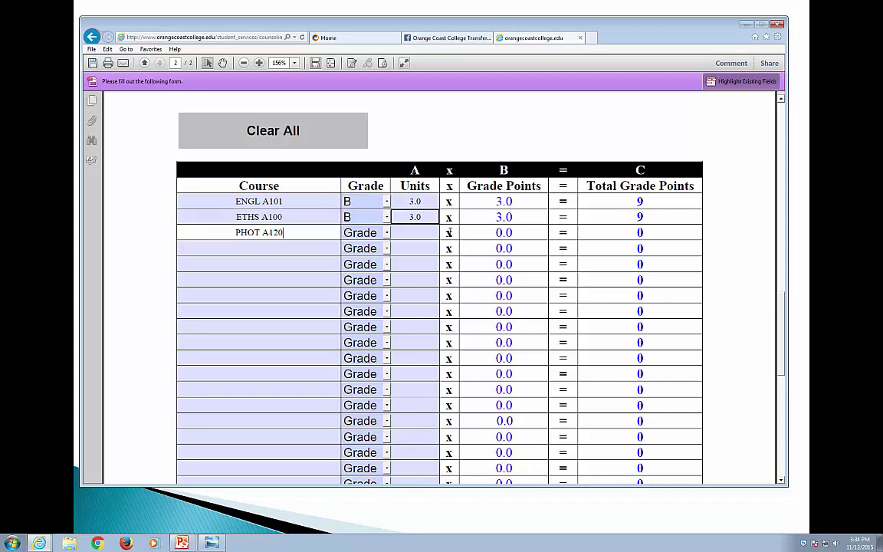
pyautogui.press('Tab')
pyautogui.click(387, 230)
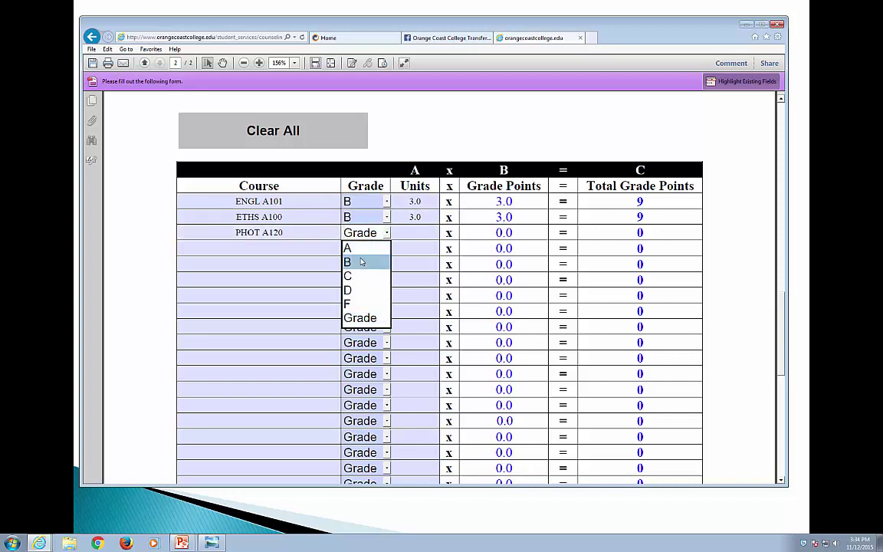
pyautogui.click(361, 262)
pyautogui.click(416, 232)
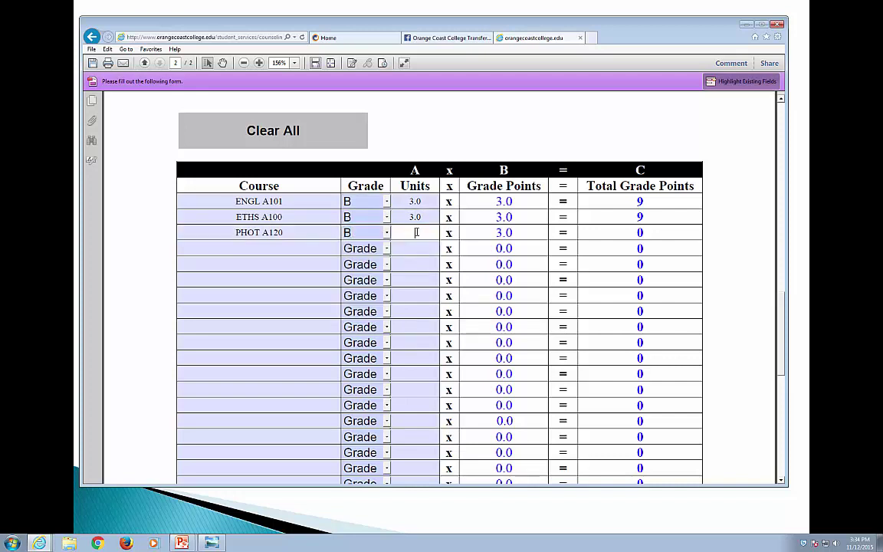
pyautogui.write('3')
pyautogui.press('Tab')
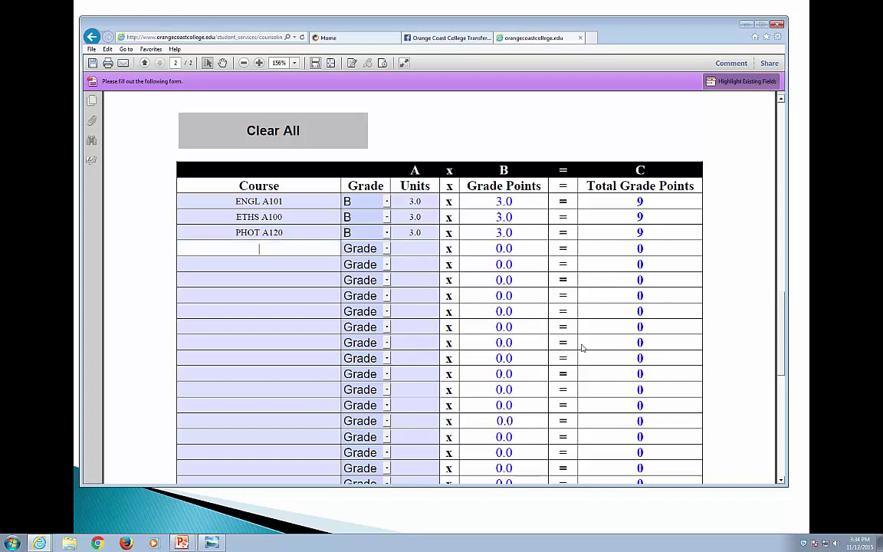
pyautogui.click(416, 325)
pyautogui.scroll(-5, 466, 327)
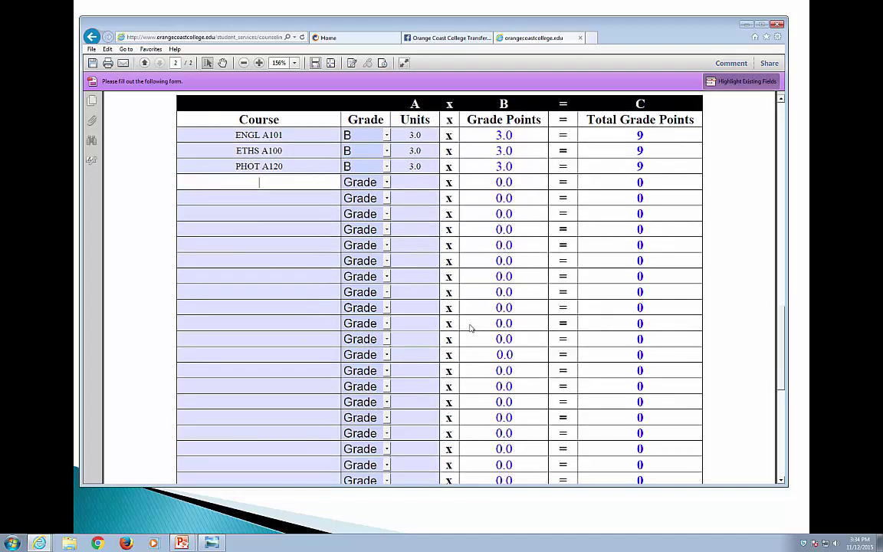
pyautogui.scroll(-3, 470, 328)
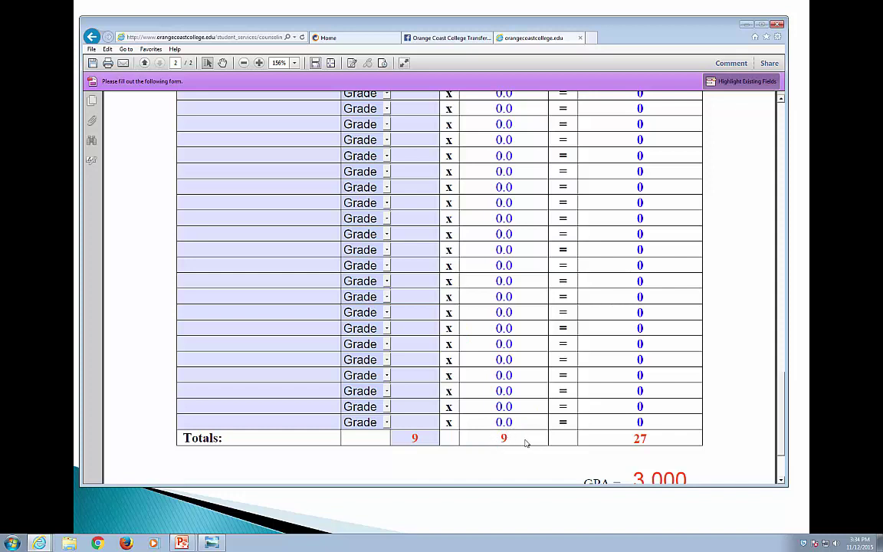
pyautogui.scroll(-3, 525, 443)
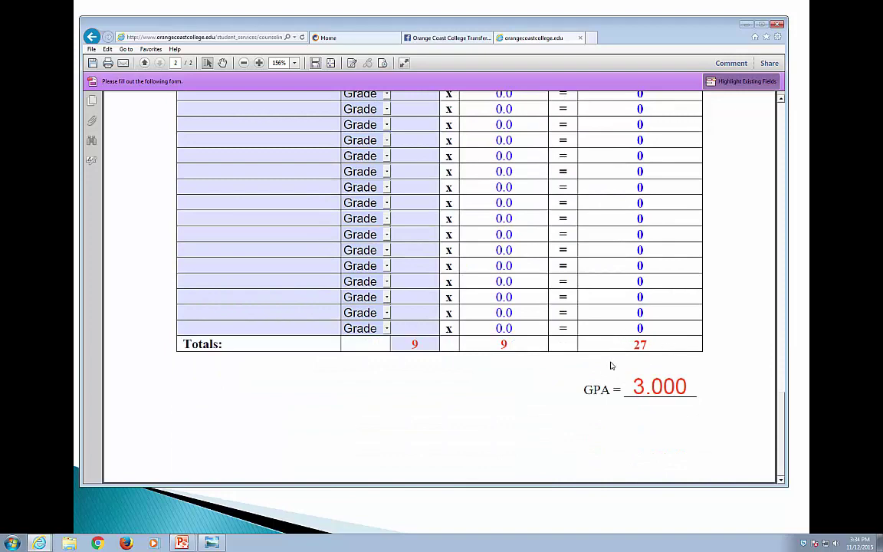
pyautogui.scroll(8, 645, 343)
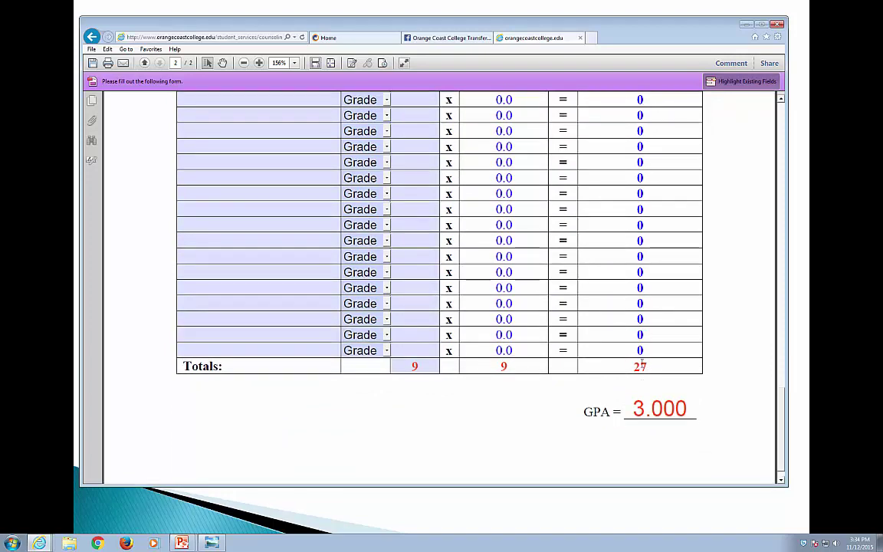
pyautogui.scroll(5, 640, 366)
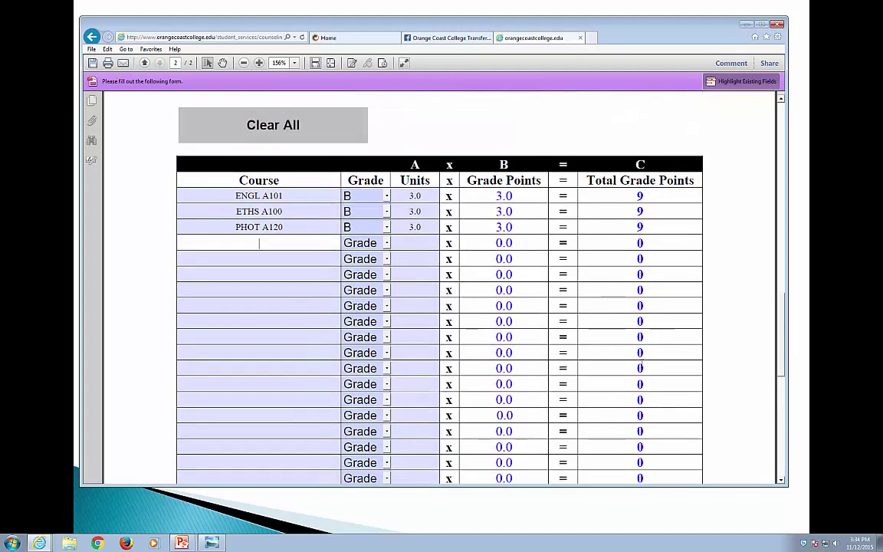
pyautogui.scroll(-2, 489, 340)
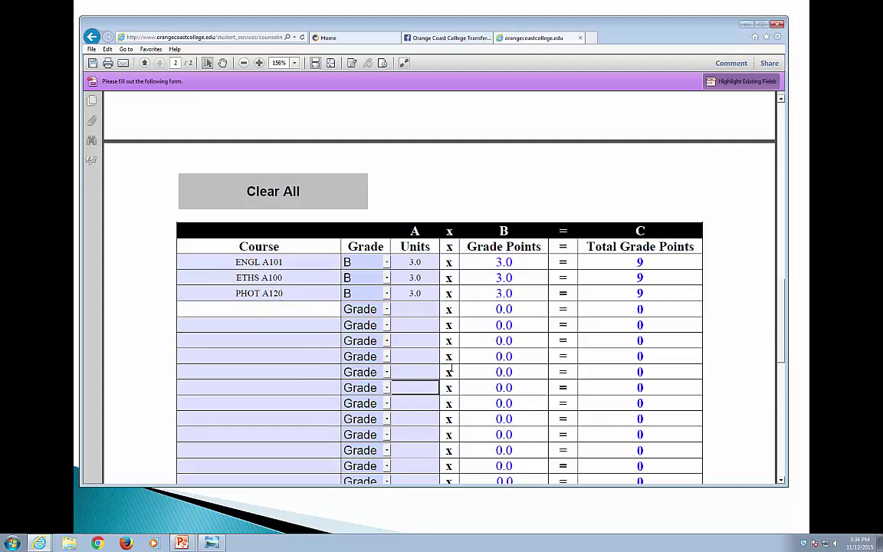
pyautogui.scroll(-6, 481, 354)
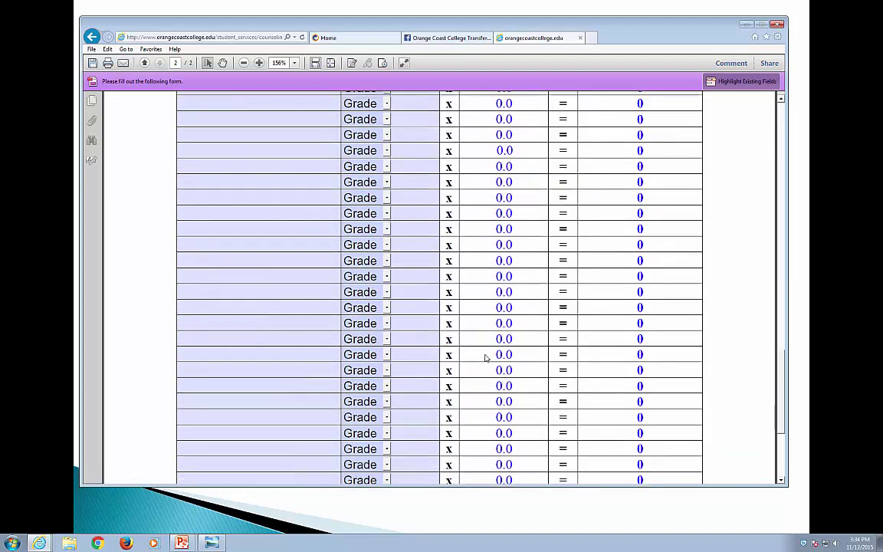
pyautogui.scroll(-3, 485, 358)
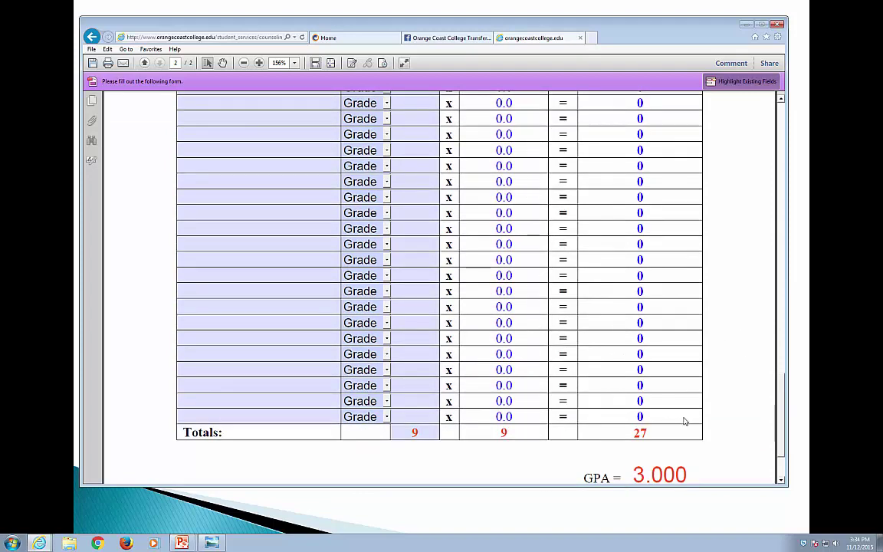
pyautogui.scroll(-1, 679, 414)
pyautogui.scroll(-1, 682, 414)
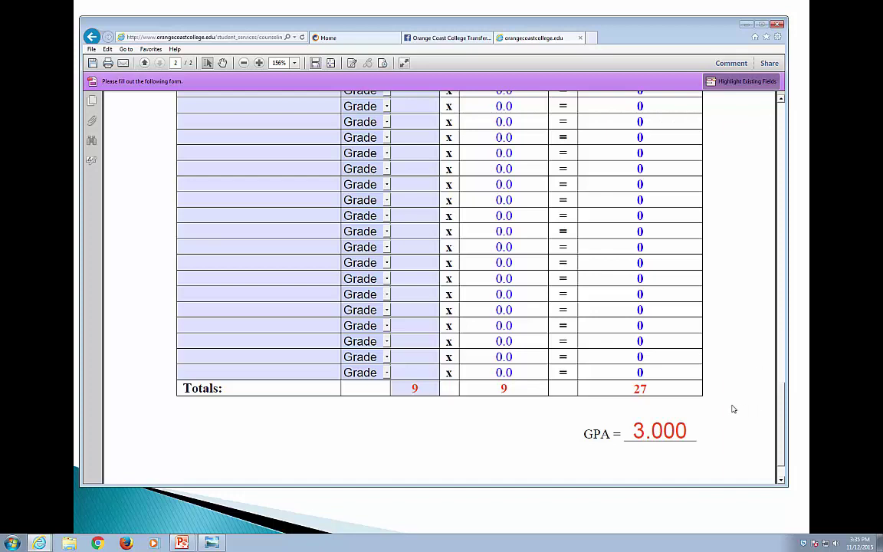
pyautogui.scroll(3, 731, 408)
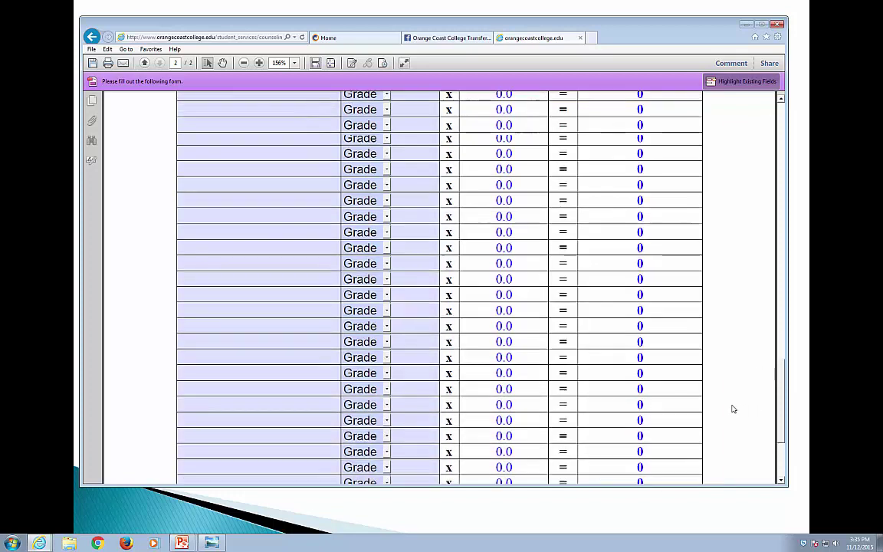
# Switch to the OCC Transfer Center Facebook page and scroll through its timeline posts
pyautogui.click(184, 542)
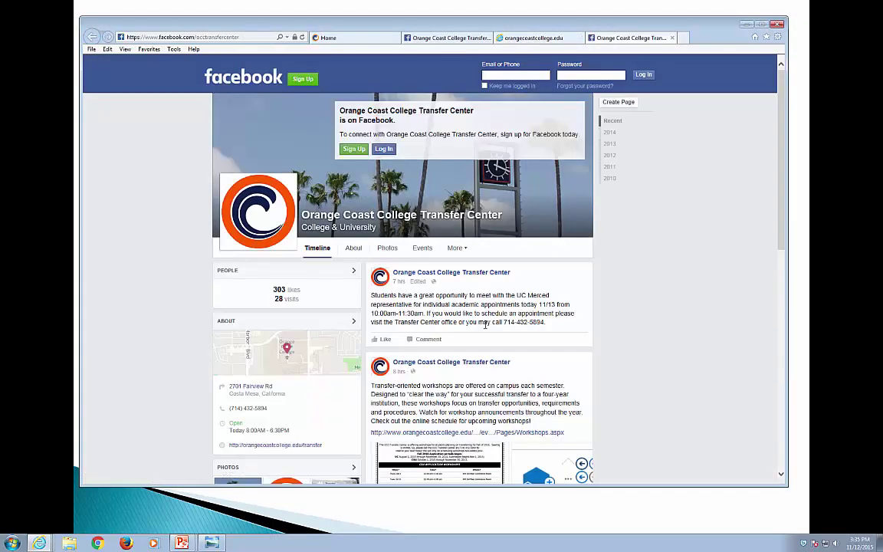
pyautogui.scroll(-1, 484, 325)
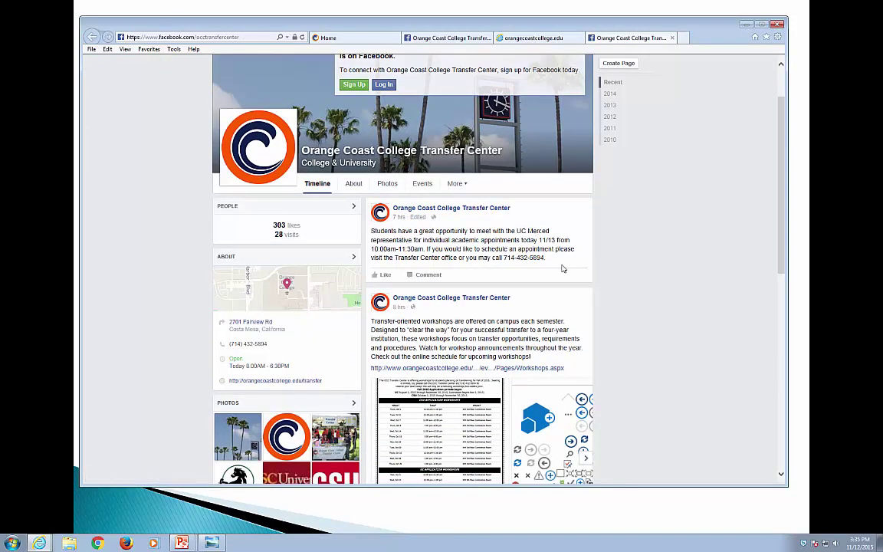
pyautogui.scroll(-3, 558, 398)
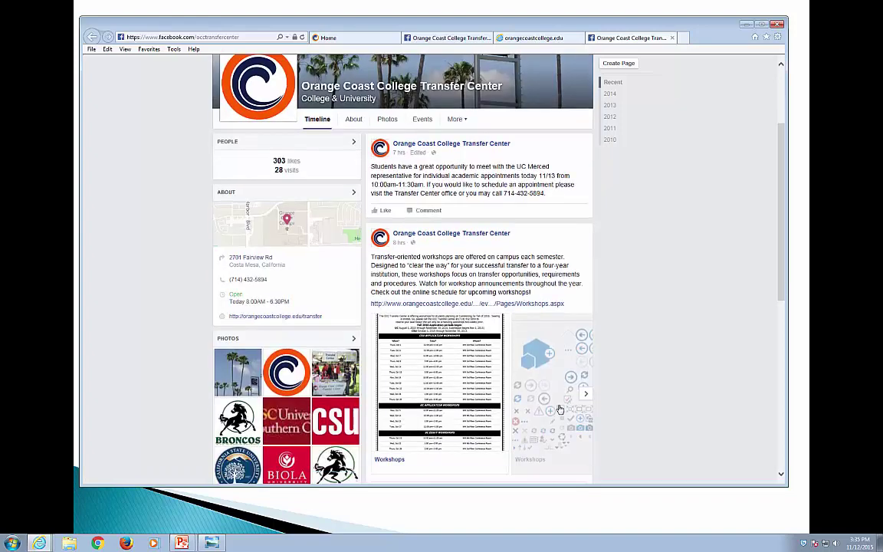